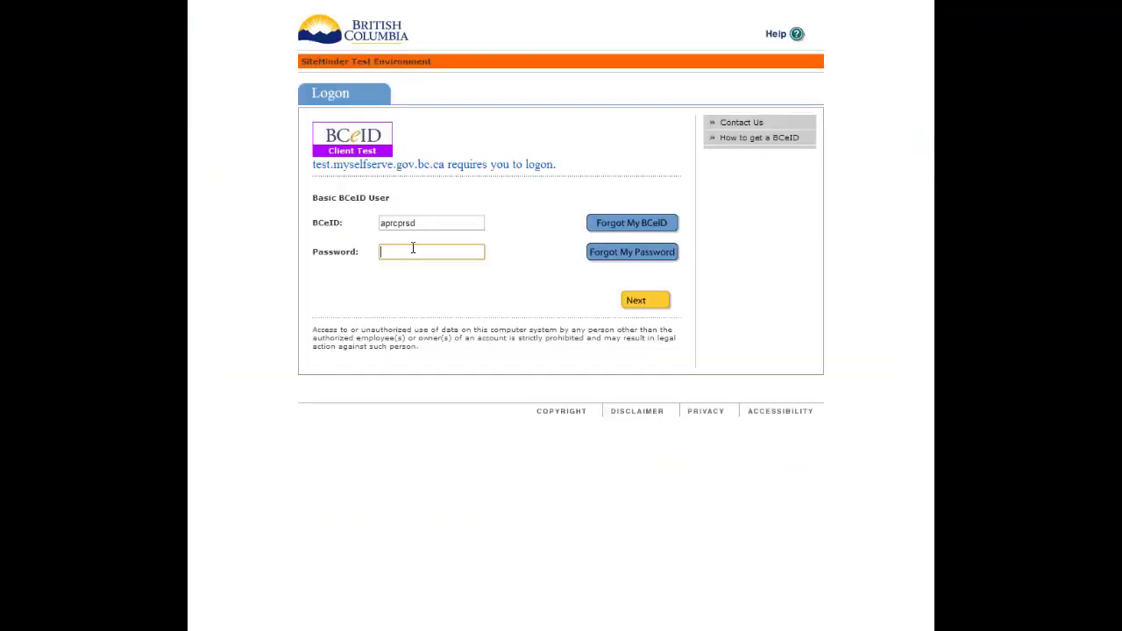
# Step: Log on to My Self Serve with the BCeID password
pyautogui.write('********')
pyautogui.click(654, 303)
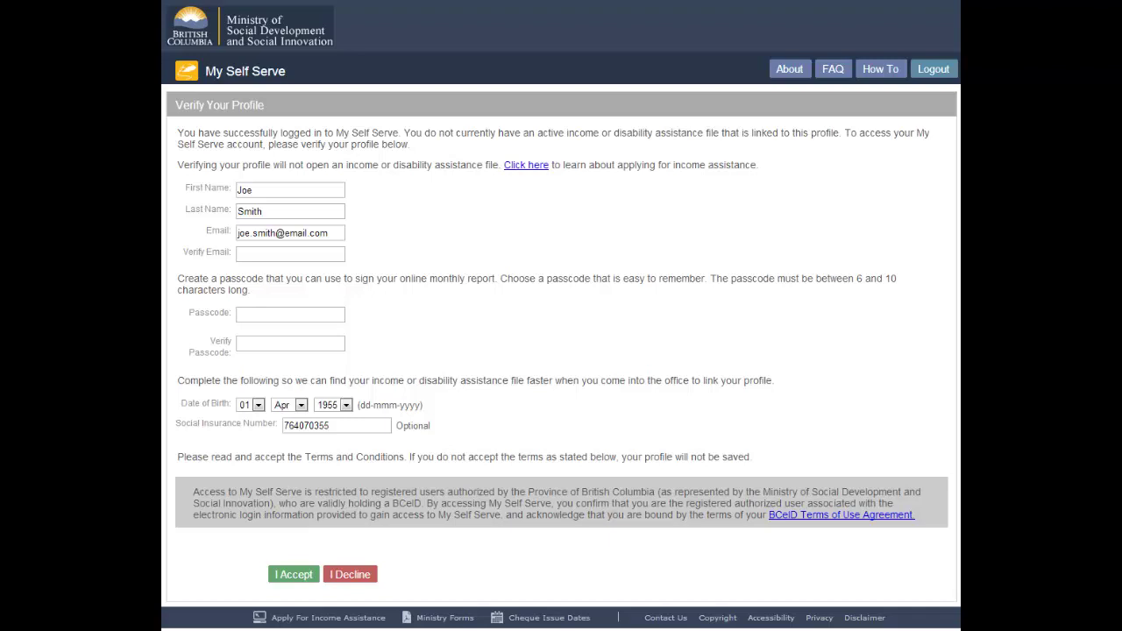
# Step: Correct the ending of the first name and of the email address's name part
pyautogui.click(253, 190)
pyautogui.press('BackSpace')
pyautogui.write('seph')
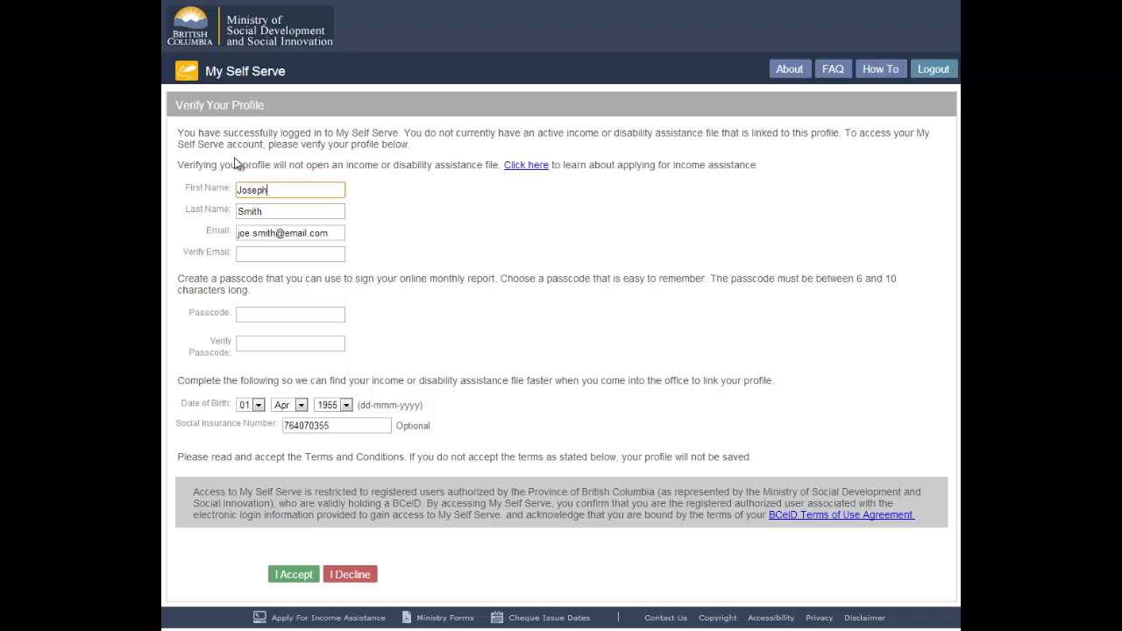
pyautogui.click(507, 247)
pyautogui.click(248, 235)
pyautogui.press('BackSpace')
pyautogui.write('seph')
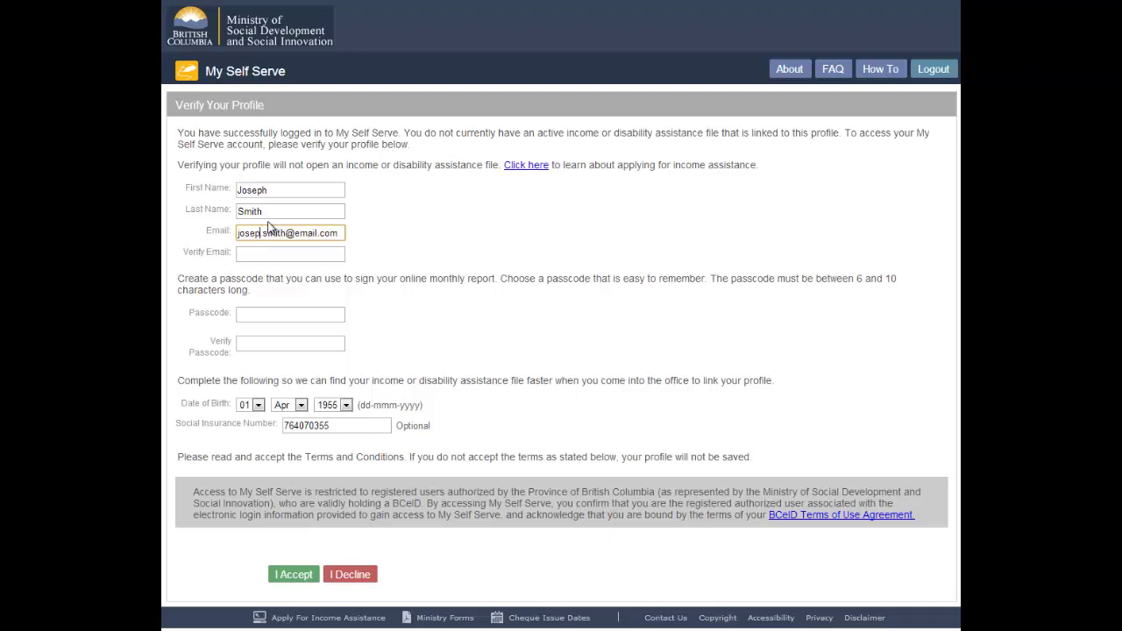
# Step: Re-enter the updated email address in Verify Email, fixing the mistyped letter
pyautogui.click(264, 251)
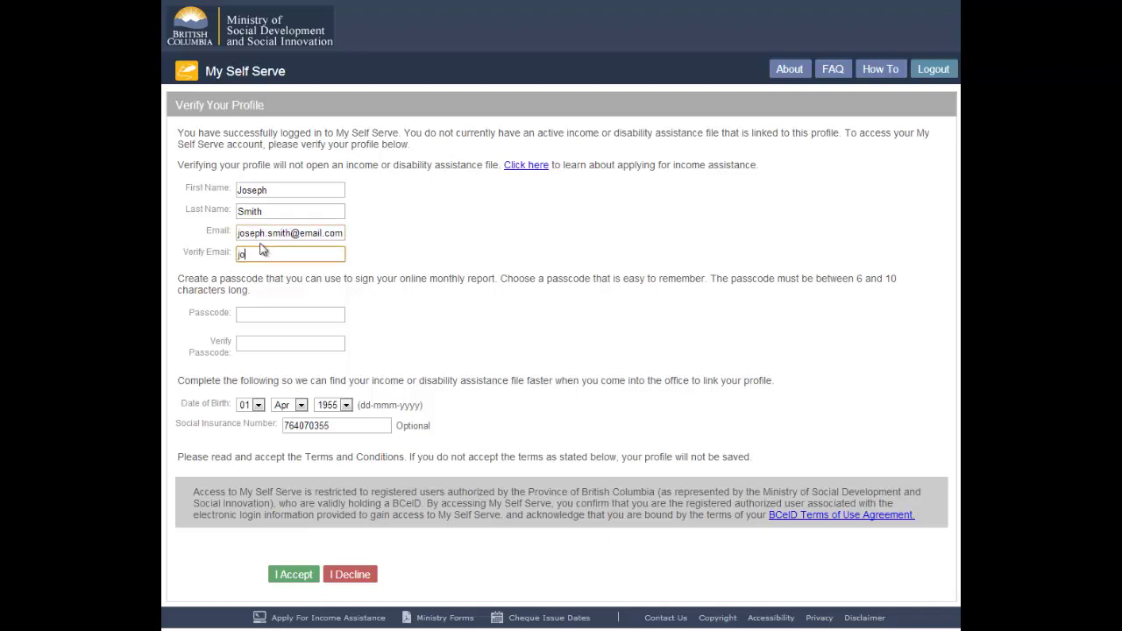
pyautogui.press('Left')
pyautogui.press('Left')
pyautogui.press('Left')
pyautogui.press('Left')
pyautogui.press('Left')
pyautogui.press('Left')
pyautogui.press('Left')
pyautogui.press('Left')
pyautogui.press('BackSpace')
pyautogui.write('e')
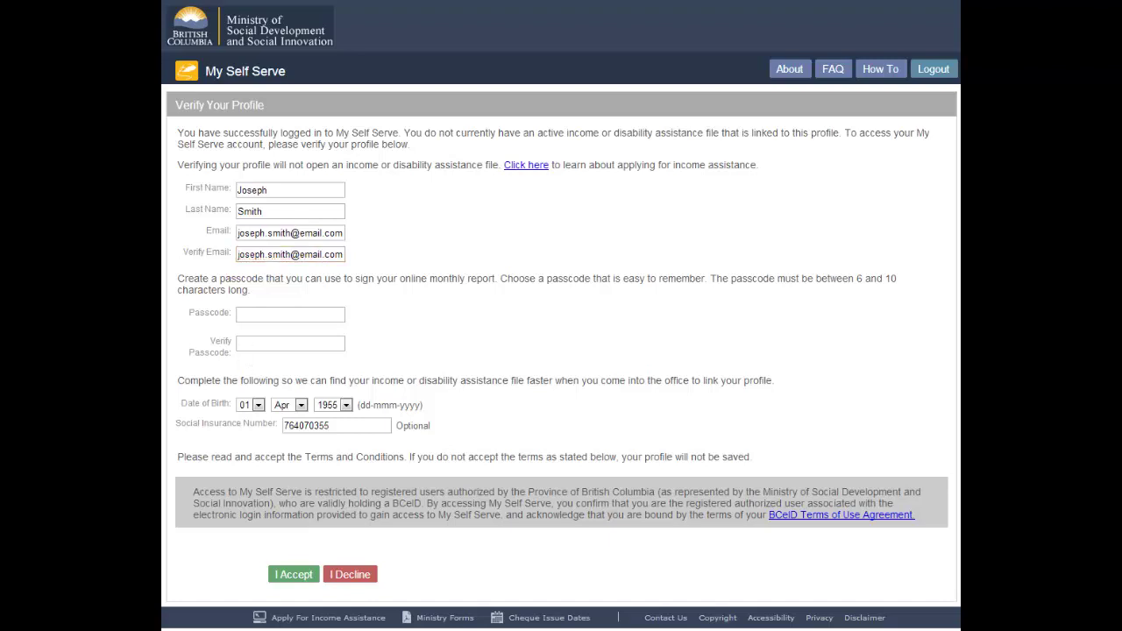
# Step: Enter an eight-character passcode and repeat it in Verify Passcode
pyautogui.click(265, 319)
pyautogui.click(266, 315)
pyautogui.write('********')
pyautogui.click(276, 344)
pyautogui.write('********')
pyautogui.press('Tab')
# Step: Choose 02, Mar and 1938 for the birth date, then select the Social Insurance Number text
pyautogui.click(258, 407)
pyautogui.click(246, 430)
pyautogui.click(300, 405)
pyautogui.click(301, 443)
pyautogui.click(346, 405)
pyautogui.click(338, 442)
pyautogui.press('Tab')
pyautogui.moveTo(342, 428); pyautogui.dragTo(251, 427)
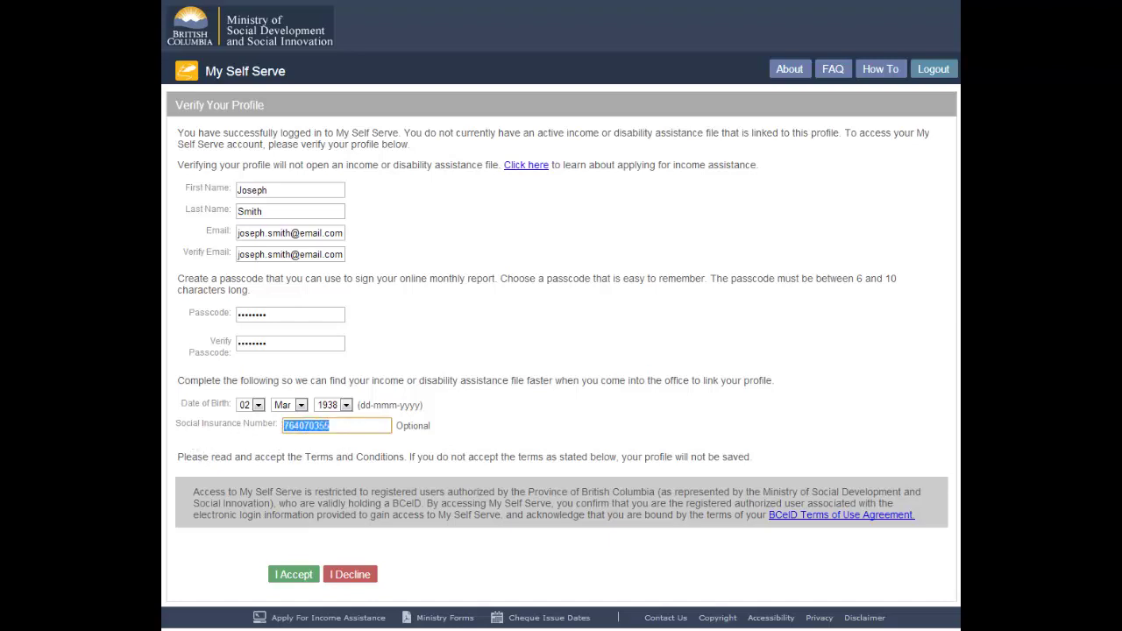
pyautogui.hotkey('alt', 'Tab')
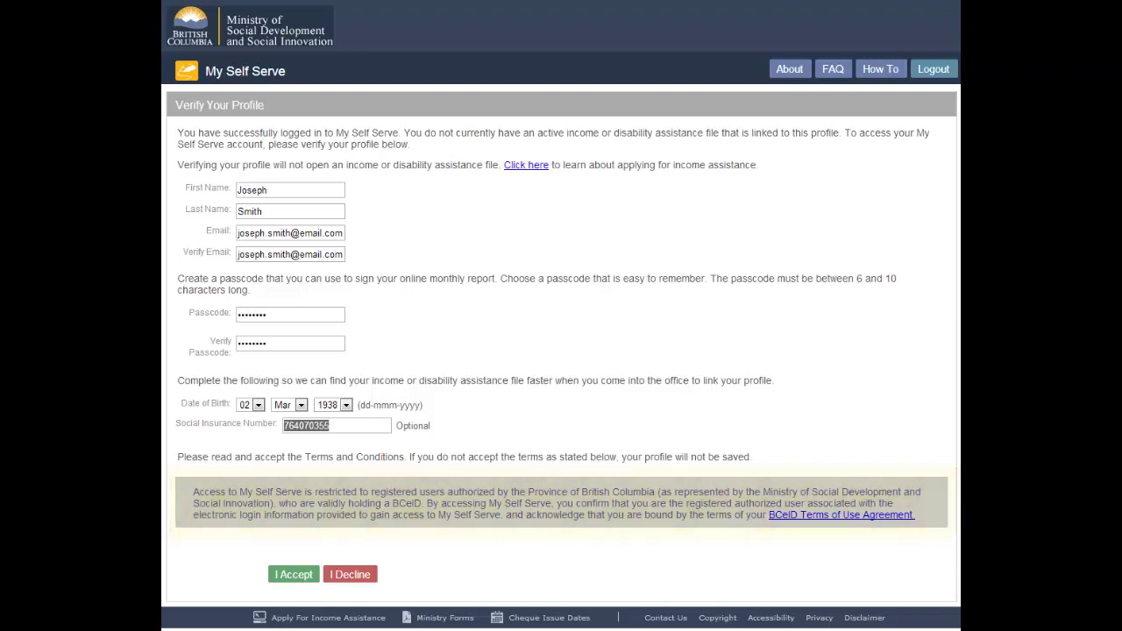
pyautogui.click(296, 578)
# Step: Agree to the terms with I Accept to save the re-verified profile
pyautogui.click(293, 575)
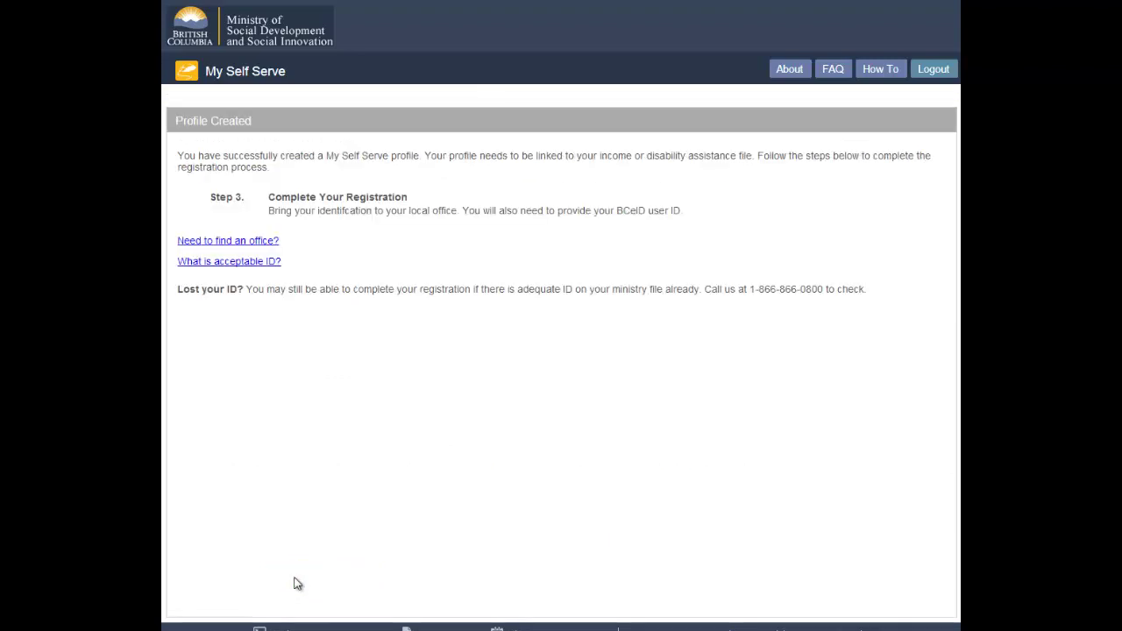